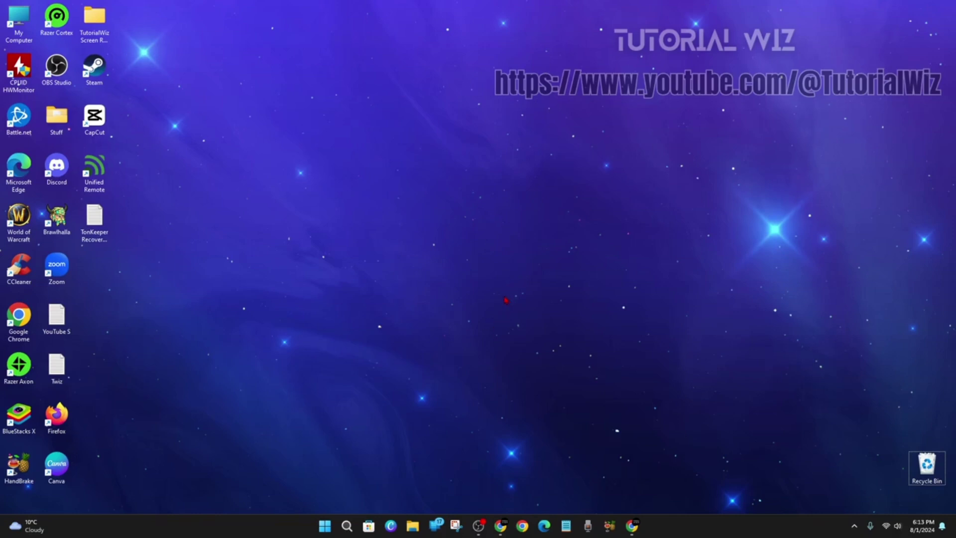
pyautogui.click(632, 526)
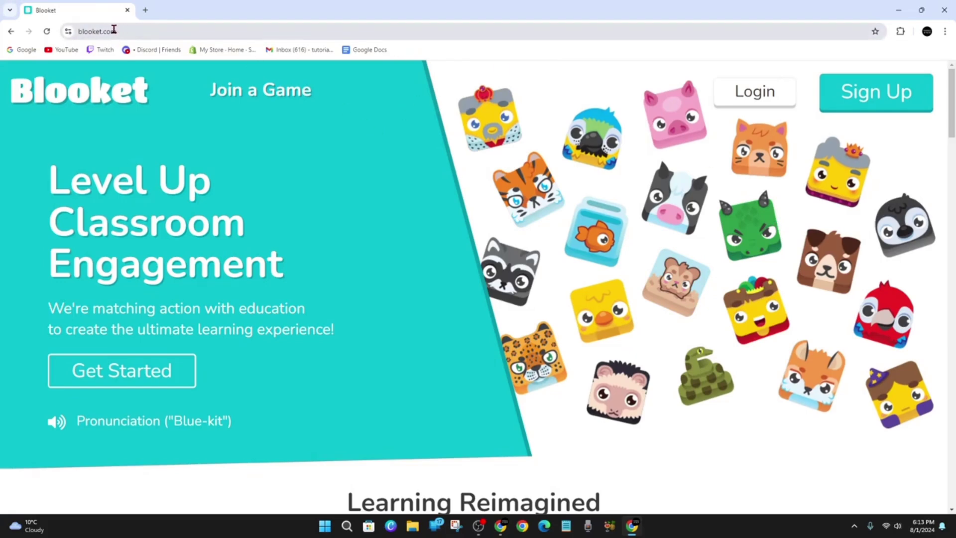
pyautogui.moveTo(121, 31); pyautogui.dragTo(114, 30)
pyautogui.click(208, 30)
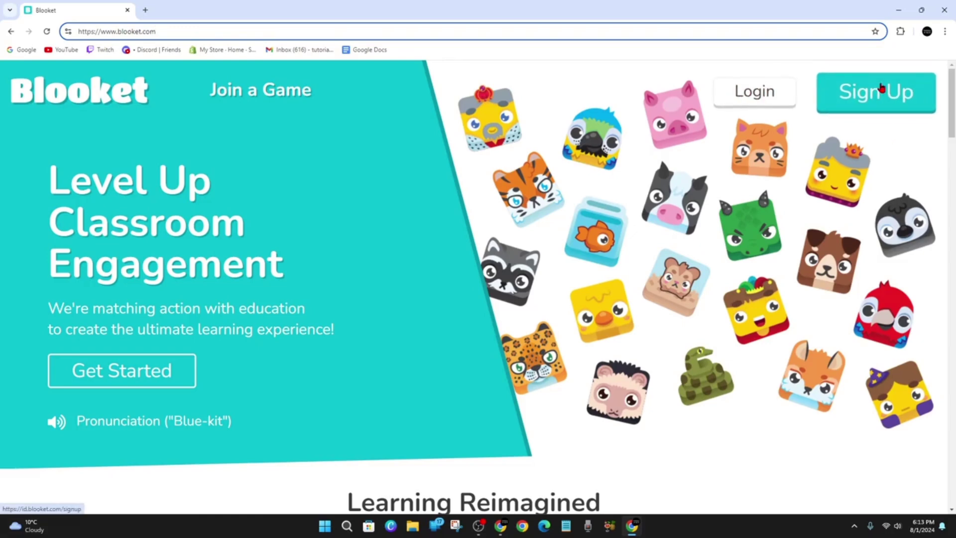
# Start Blooket sign-up with the existing Google account and confirm sharing its details.
pyautogui.click(895, 110)
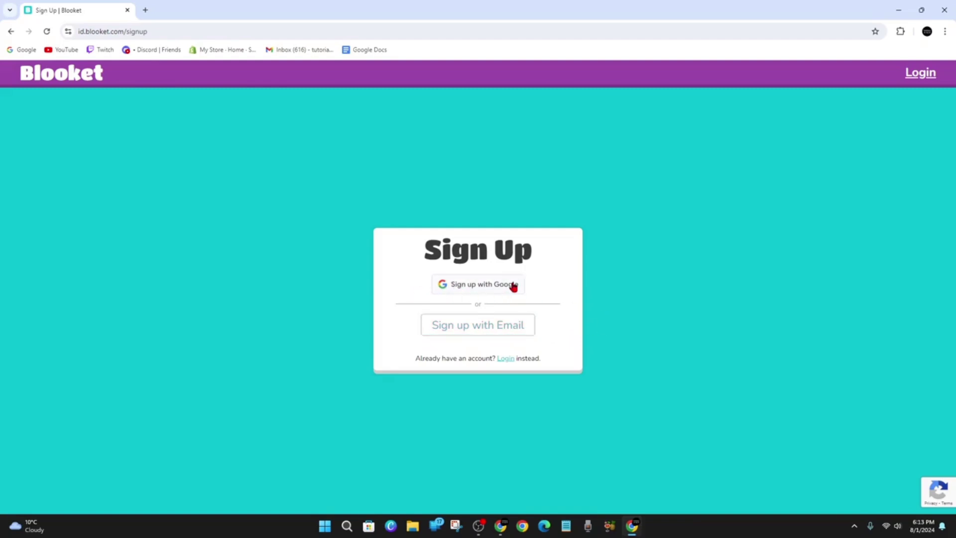
pyautogui.click(487, 286)
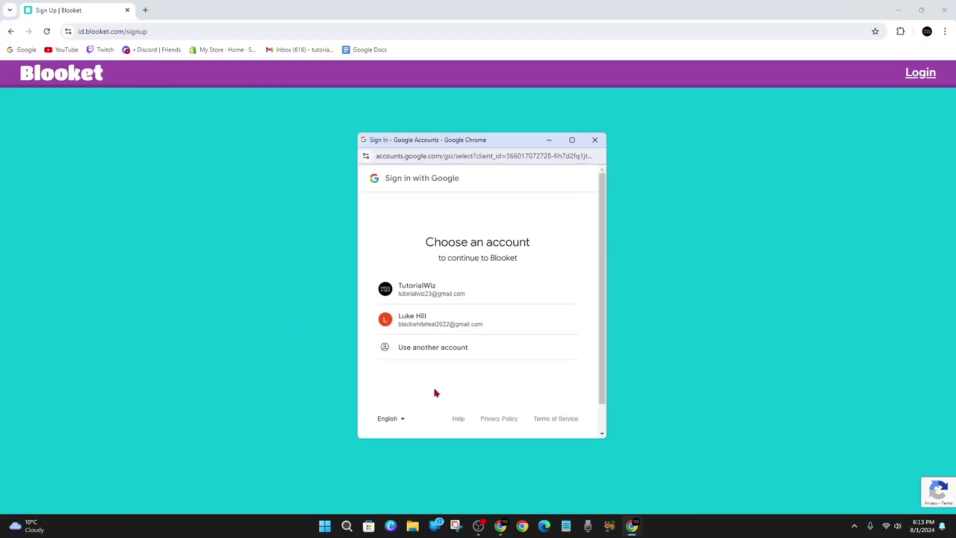
pyautogui.click(445, 298)
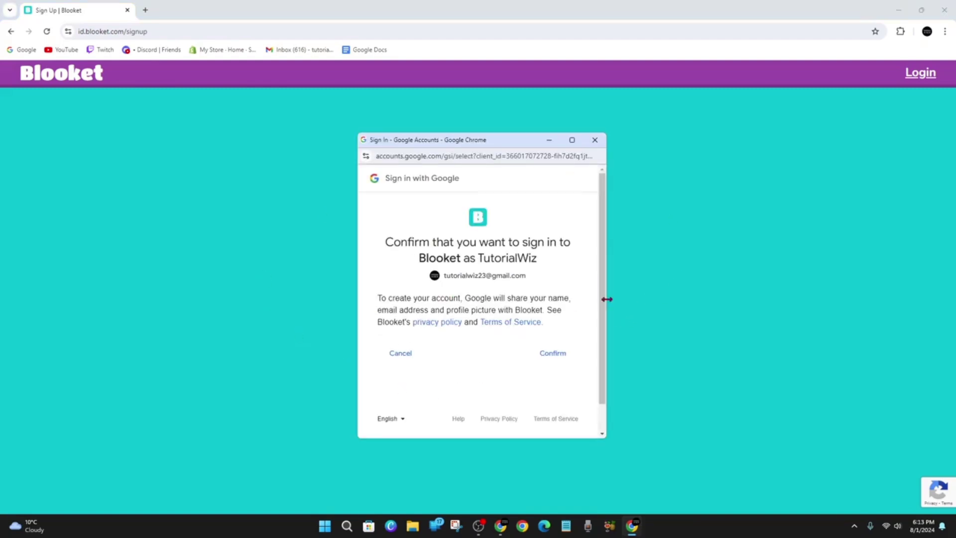
pyautogui.click(553, 355)
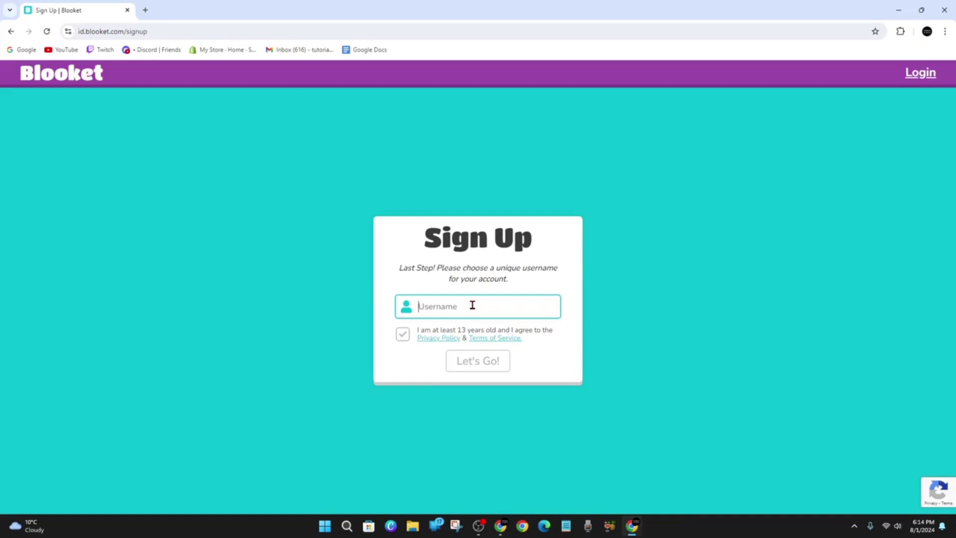
# Enter a username, accept the age and terms statement, and submit with Let's Go!
pyautogui.click(471, 306)
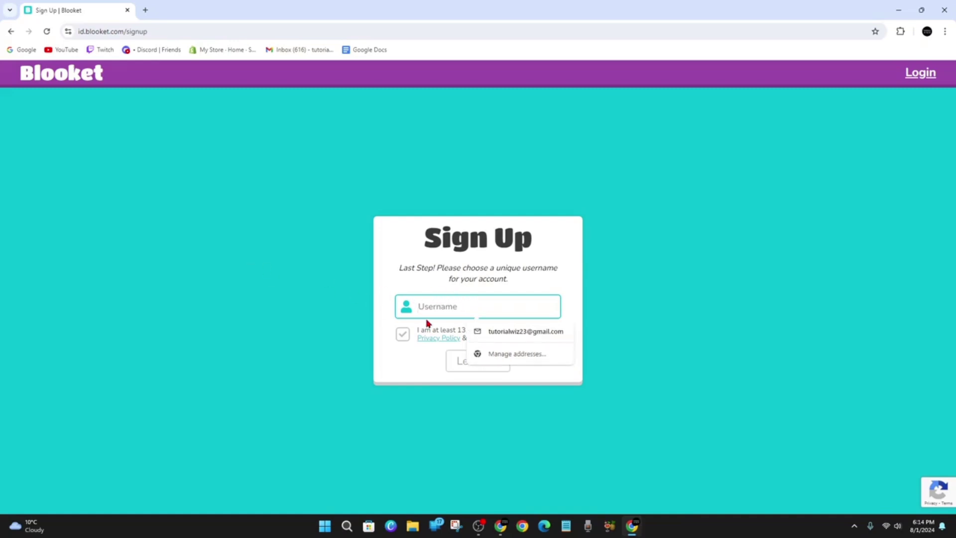
pyautogui.write('TutorialWiz')
pyautogui.click(231, 277)
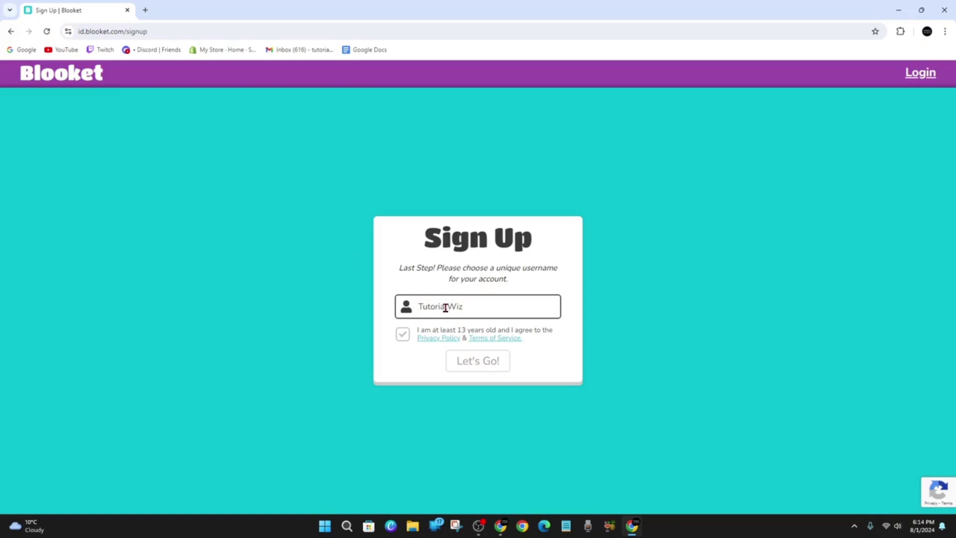
pyautogui.click(402, 335)
pyautogui.click(477, 361)
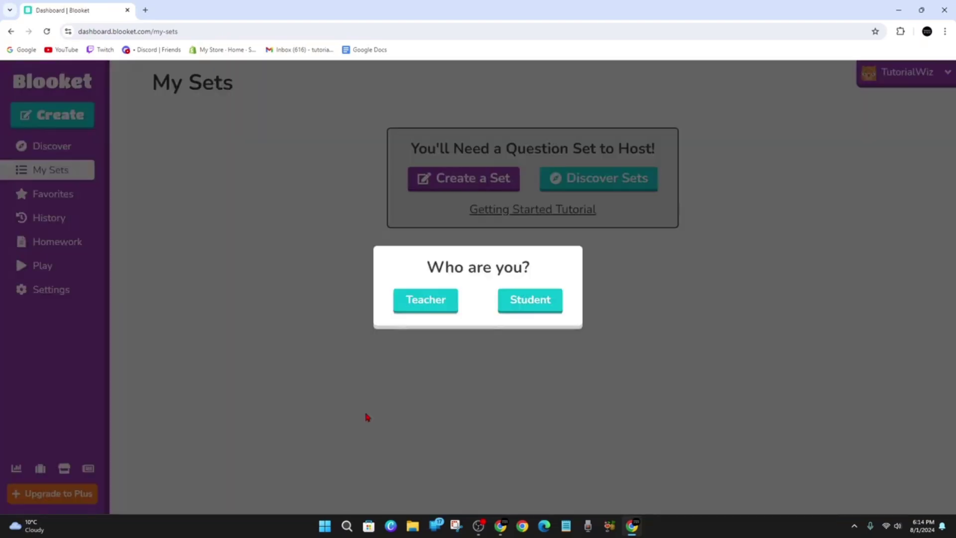
# Register the account as a Teacher, step through the welcome tour, and postpone it.
pyautogui.click(522, 306)
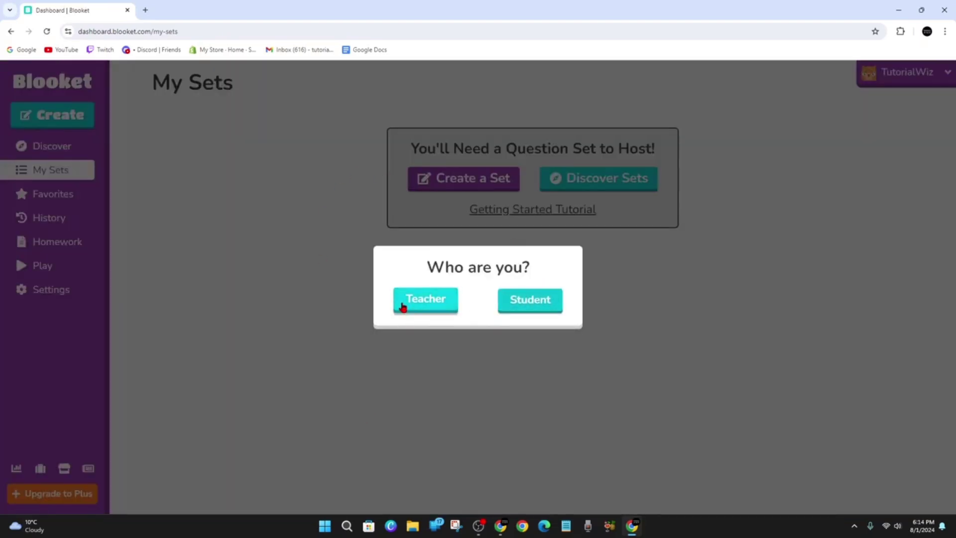
pyautogui.click(429, 301)
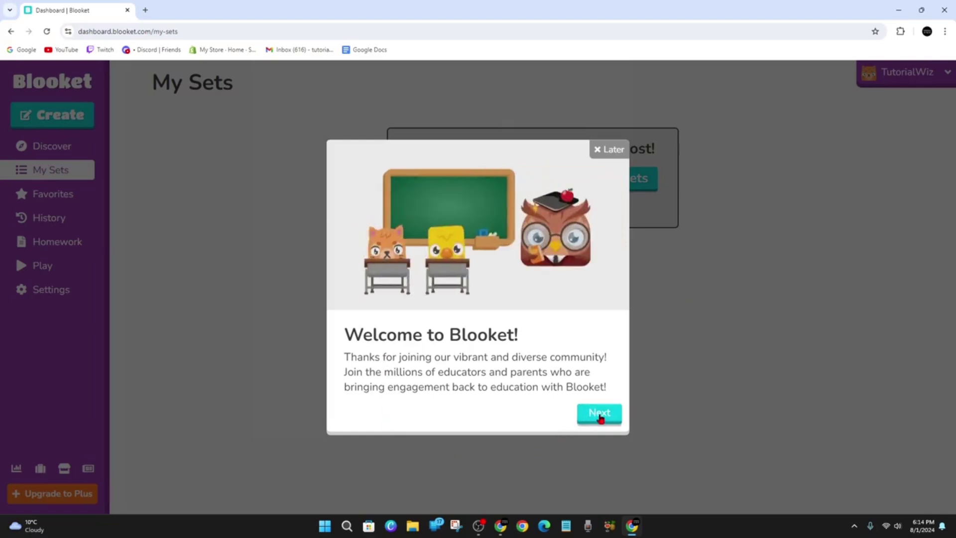
pyautogui.click(599, 412)
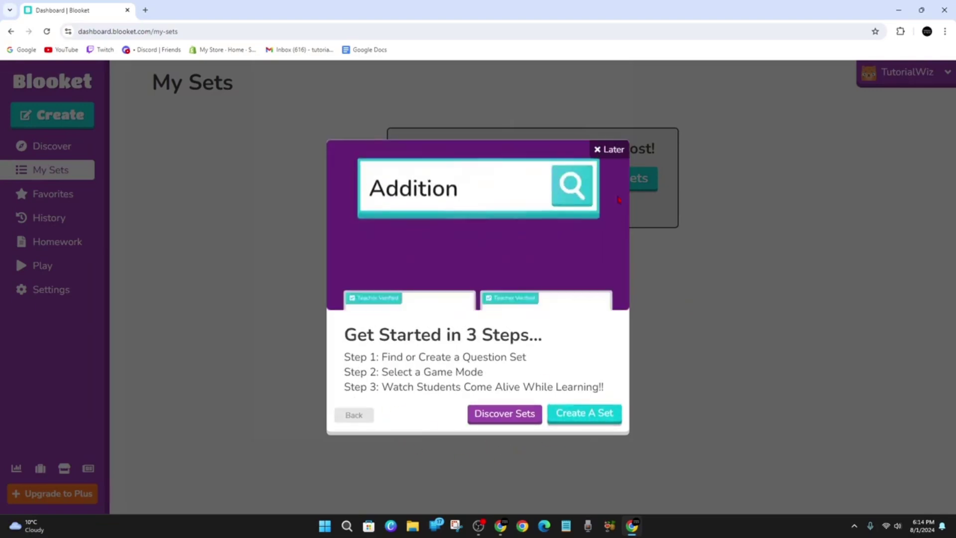
pyautogui.click(611, 149)
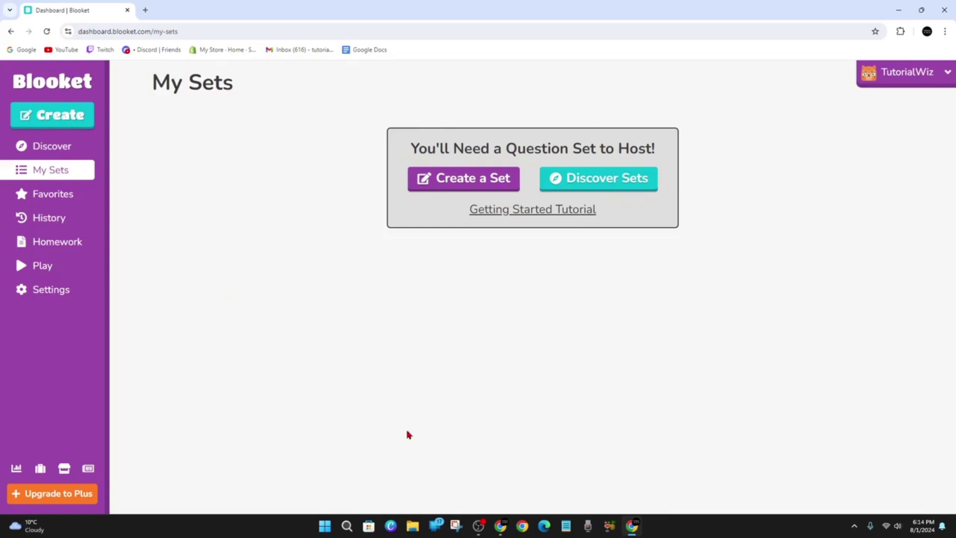